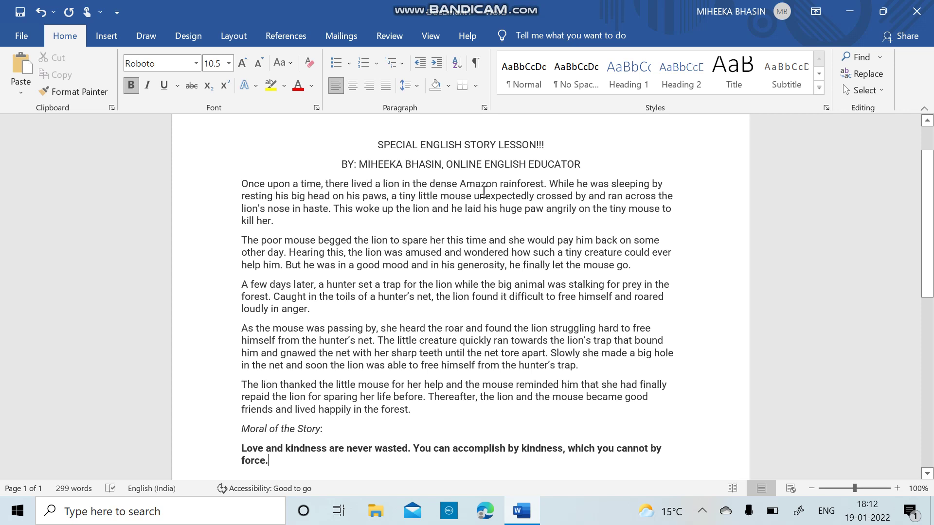
# - Pick the teal pen from the Draw tab's pens for inking the lion-and-mouse story
pyautogui.click(144, 35)
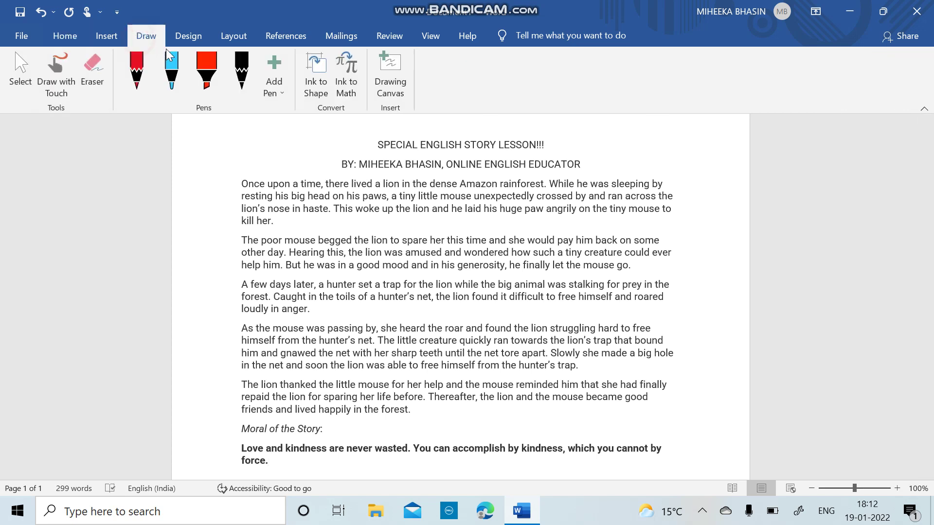
pyautogui.click(169, 75)
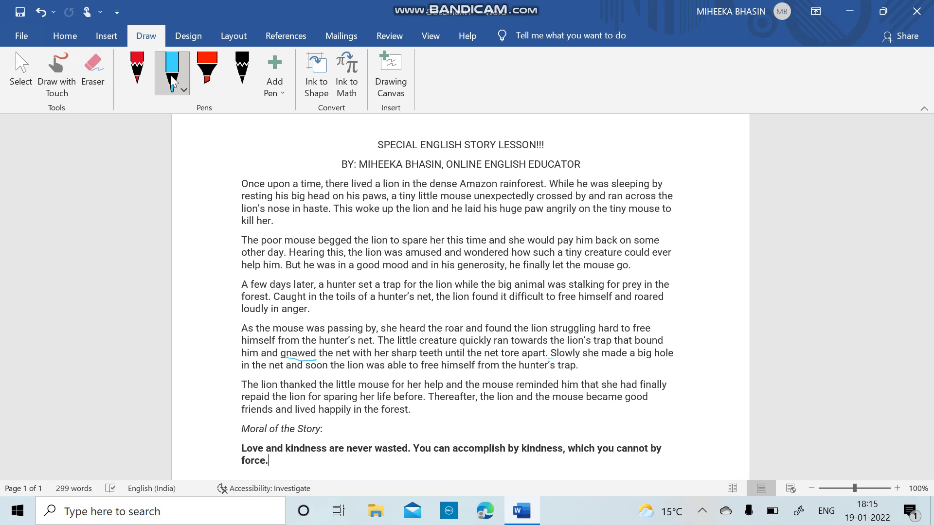
# - Draw a teal tick from below 'force.' up toward 'lion' in the final paragraph
pyautogui.moveTo(229, 464); pyautogui.dragTo(300, 395)
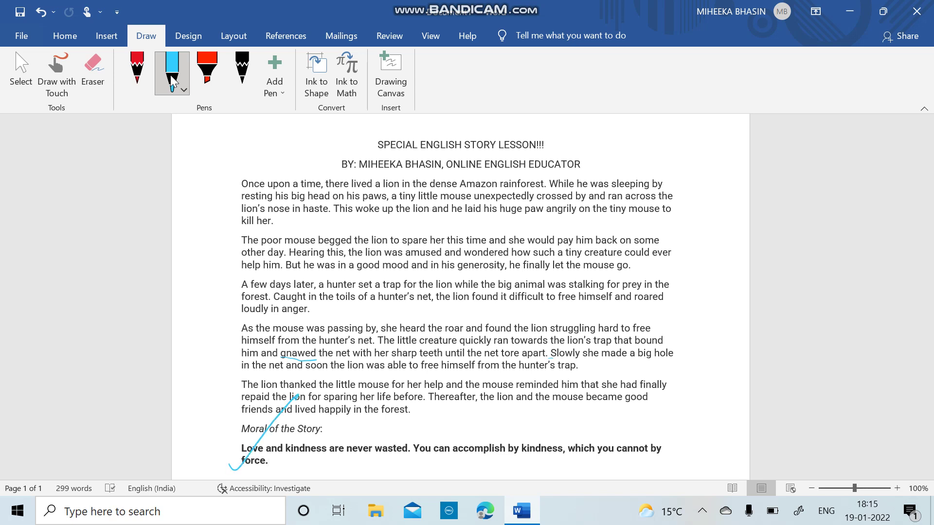